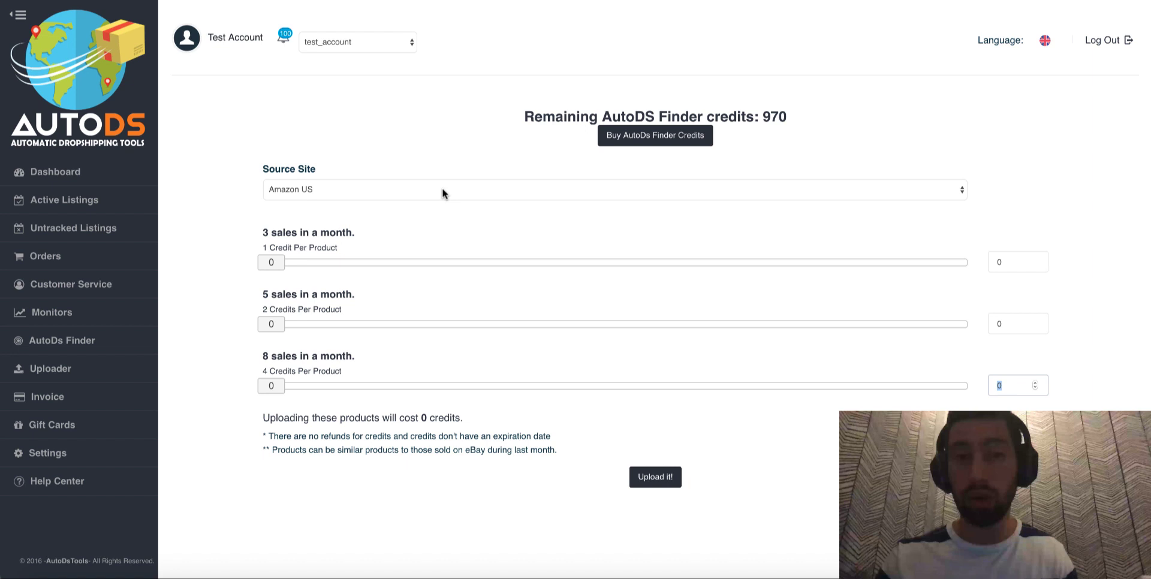
Set the Finder source site to AliExpress
{"action": "left_click", "coordinate": [465, 165]}
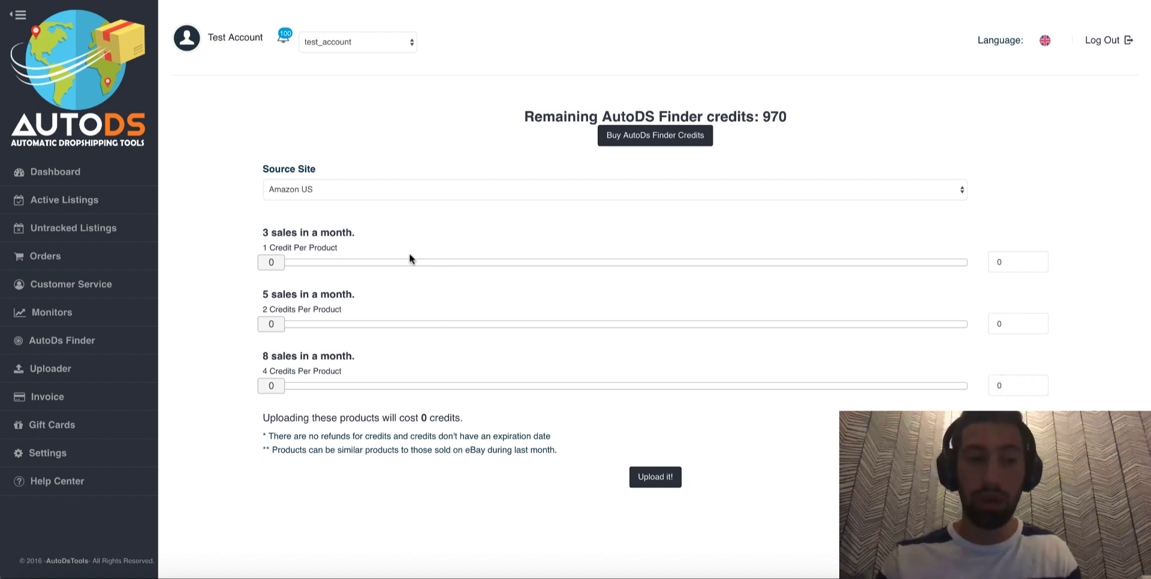
{"action": "left_click", "coordinate": [390, 189]}
{"action": "left_click", "coordinate": [370, 226]}
Request 100 products in the 8-sales-a-month tier, costing 400 credits
{"action": "left_click_drag", "start_coordinate": [321, 170], "coordinate": [268, 170]}
{"action": "left_click", "coordinate": [291, 171]}
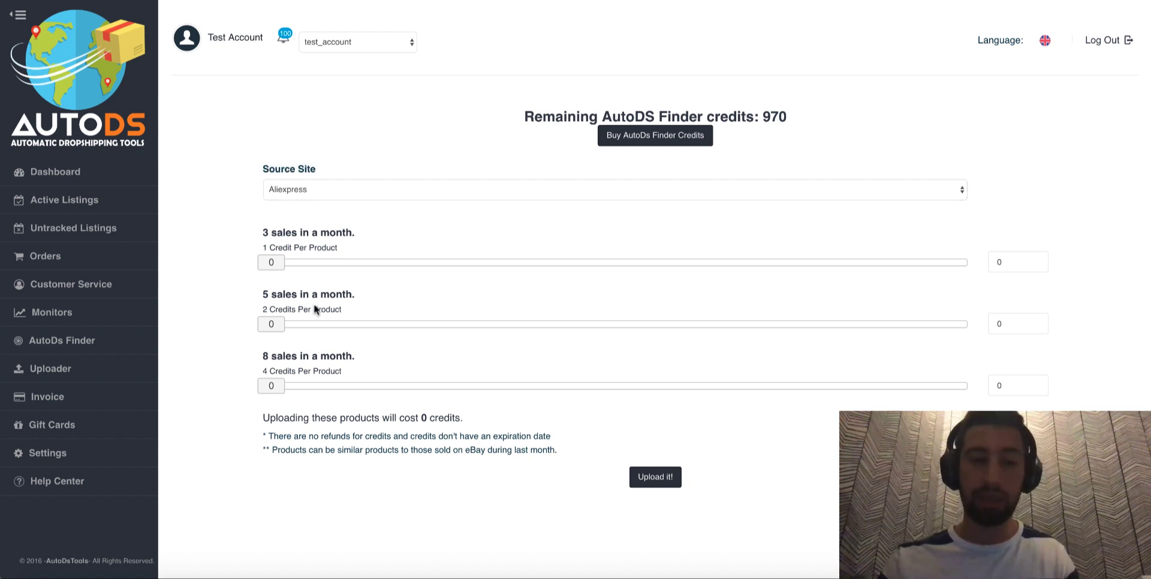
{"action": "left_click_drag", "start_coordinate": [357, 356], "coordinate": [302, 353]}
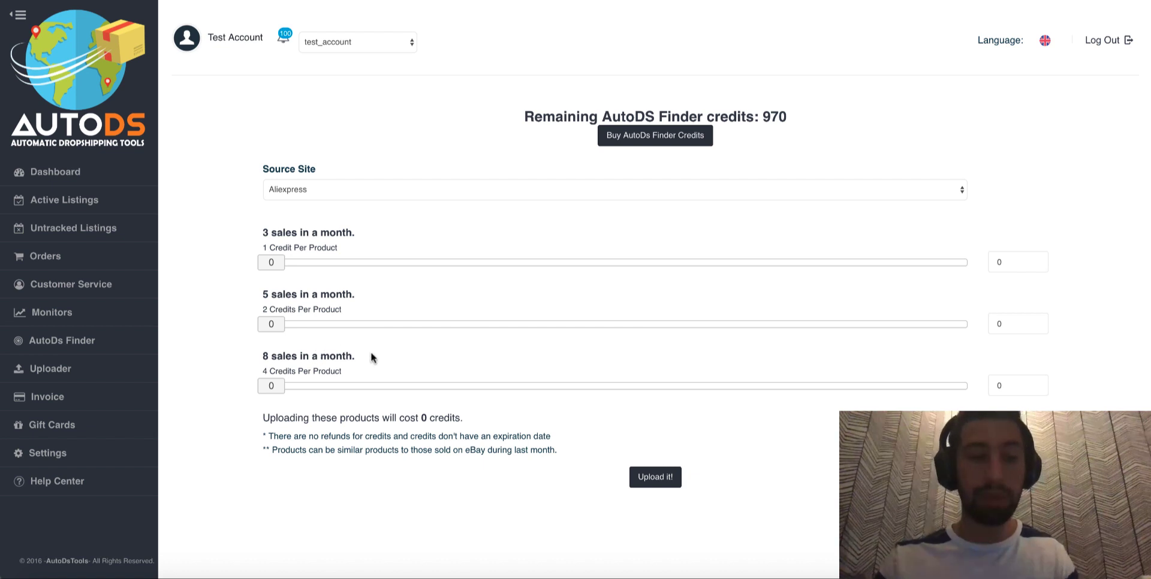
{"action": "left_click_drag", "start_coordinate": [373, 358], "coordinate": [231, 355]}
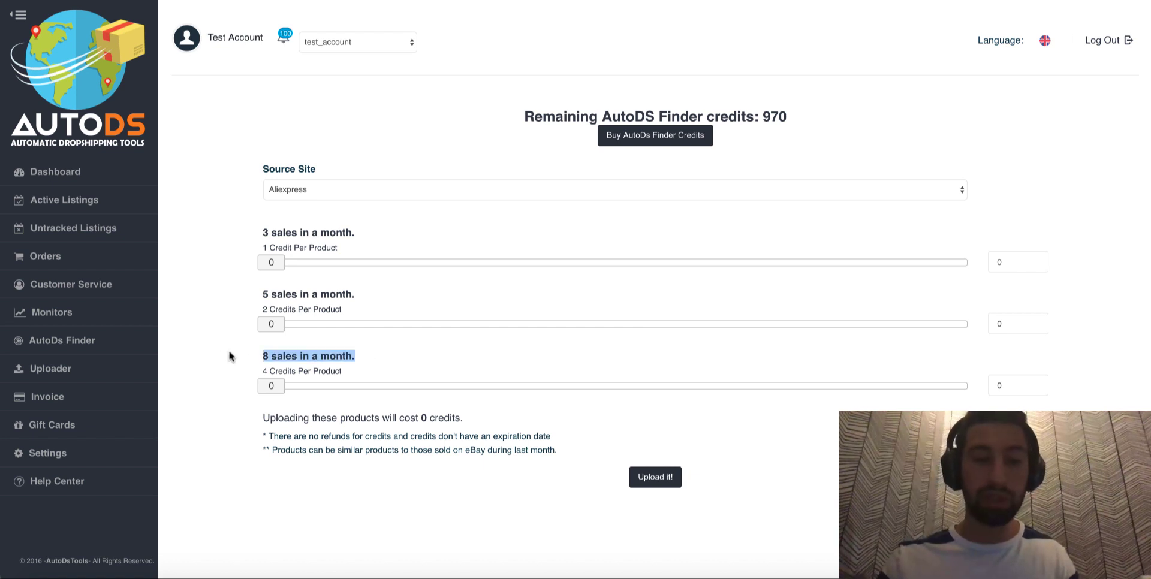
{"action": "double_click", "coordinate": [1000, 385]}
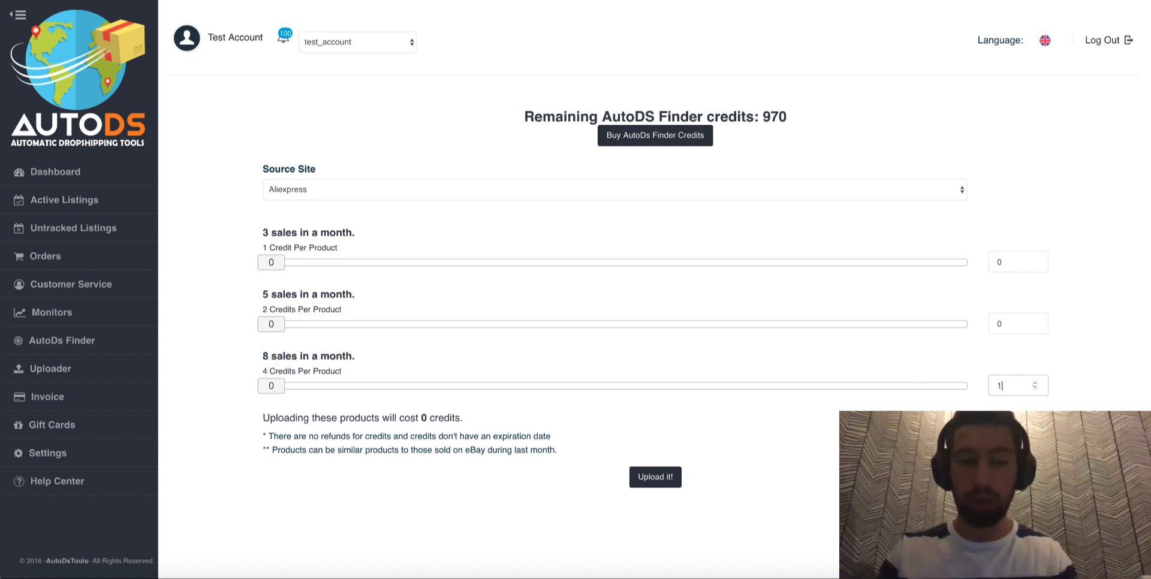
{"action": "type", "text": "100"}
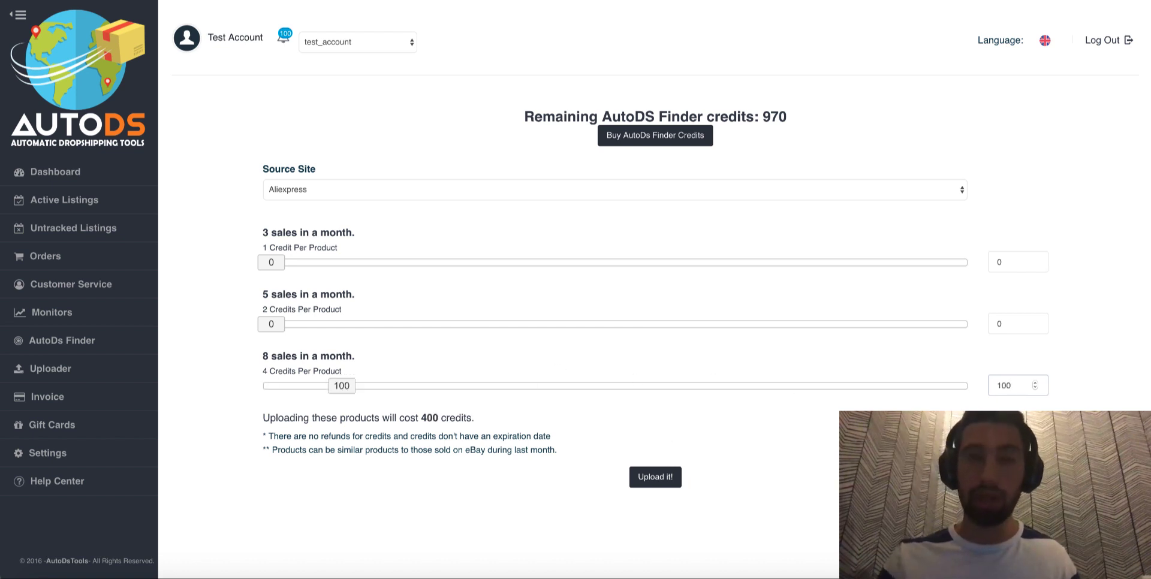
Send the Finder results to bulk upload with the China Non Stop 30 Days template
{"action": "left_click", "coordinate": [655, 478]}
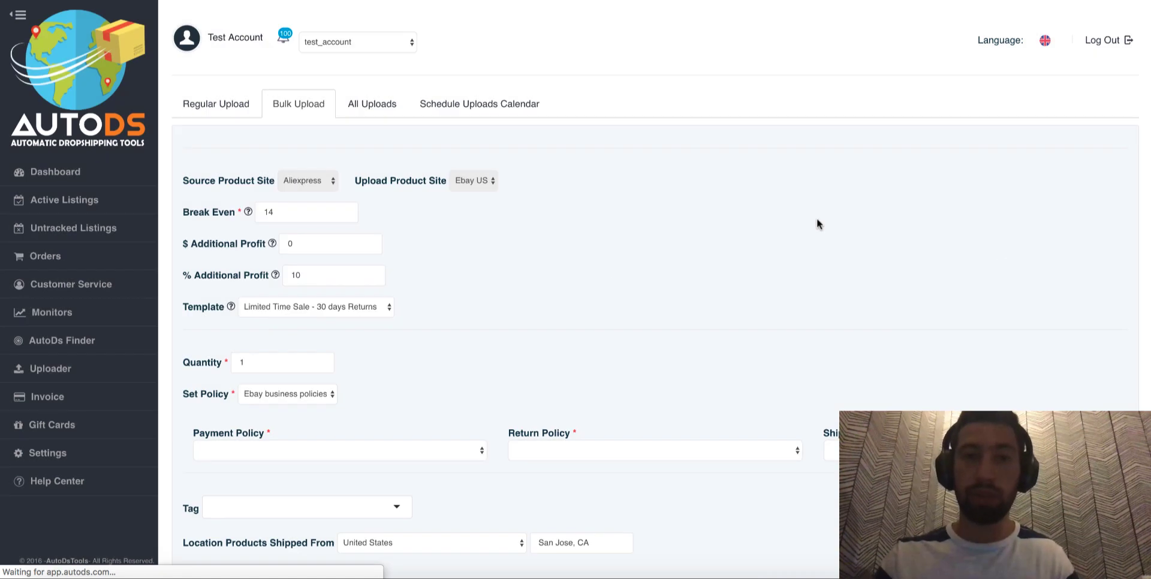
{"action": "scroll", "coordinate": [531, 201], "scroll_direction": "down", "scroll_amount": 3}
{"action": "scroll", "coordinate": [431, 201], "scroll_direction": "up", "scroll_amount": 2}
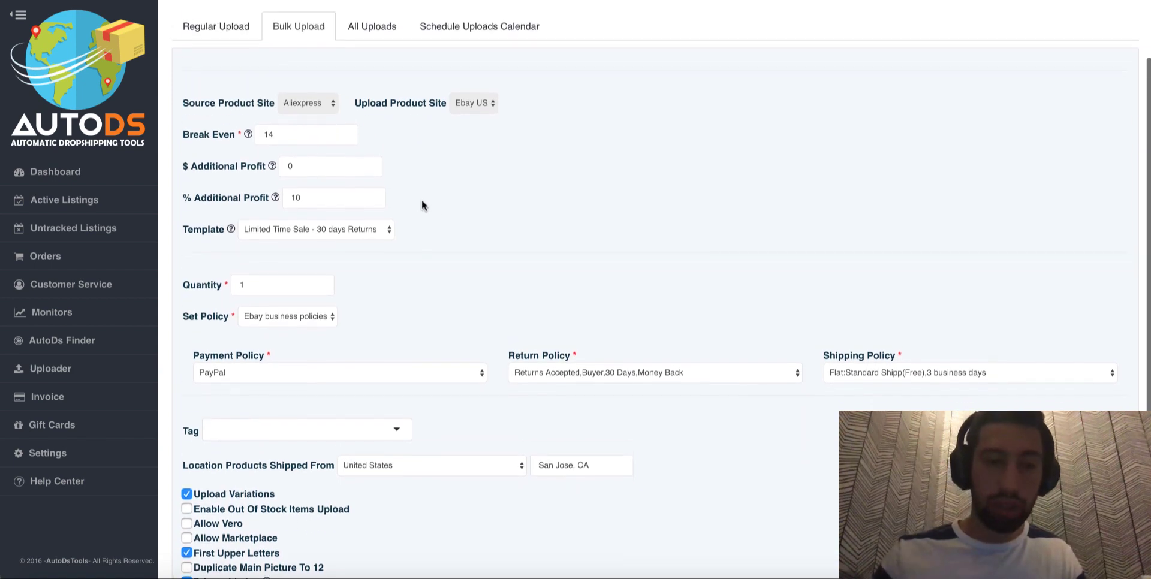
{"action": "scroll", "coordinate": [345, 255], "scroll_direction": "down", "scroll_amount": 1}
{"action": "left_click", "coordinate": [361, 201]}
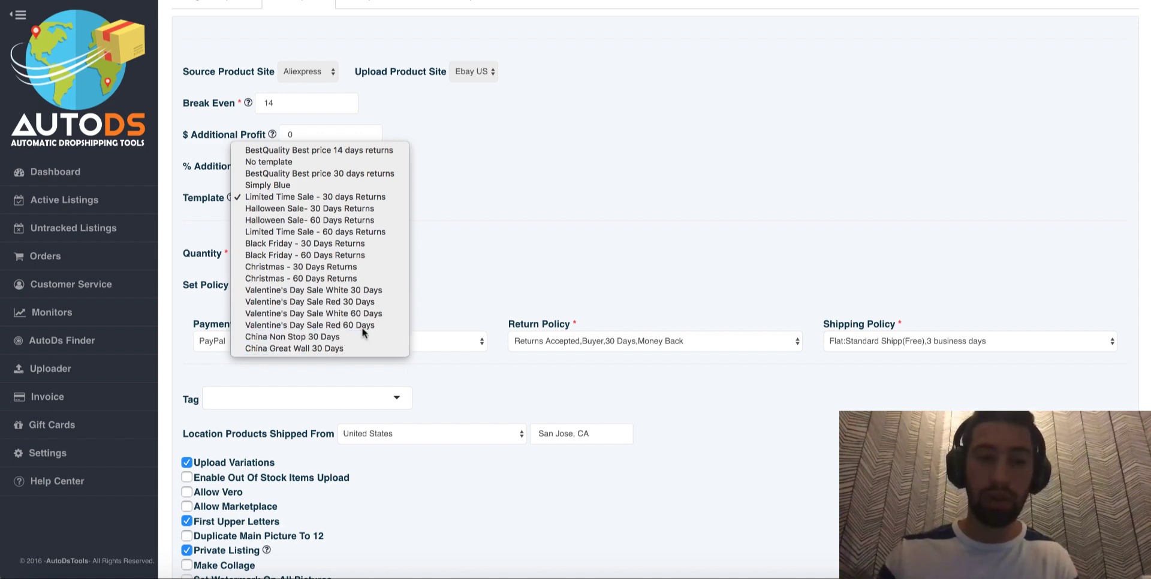
{"action": "left_click", "coordinate": [324, 337]}
Set the products' ship-from location to country China, city China
{"action": "scroll", "coordinate": [543, 264], "scroll_direction": "down", "scroll_amount": 2}
{"action": "left_click", "coordinate": [422, 353]}
{"action": "type", "text": "china"}
{"action": "key", "text": "Return"}
{"action": "key", "text": "Tab"}
{"action": "type", "text": "China"}
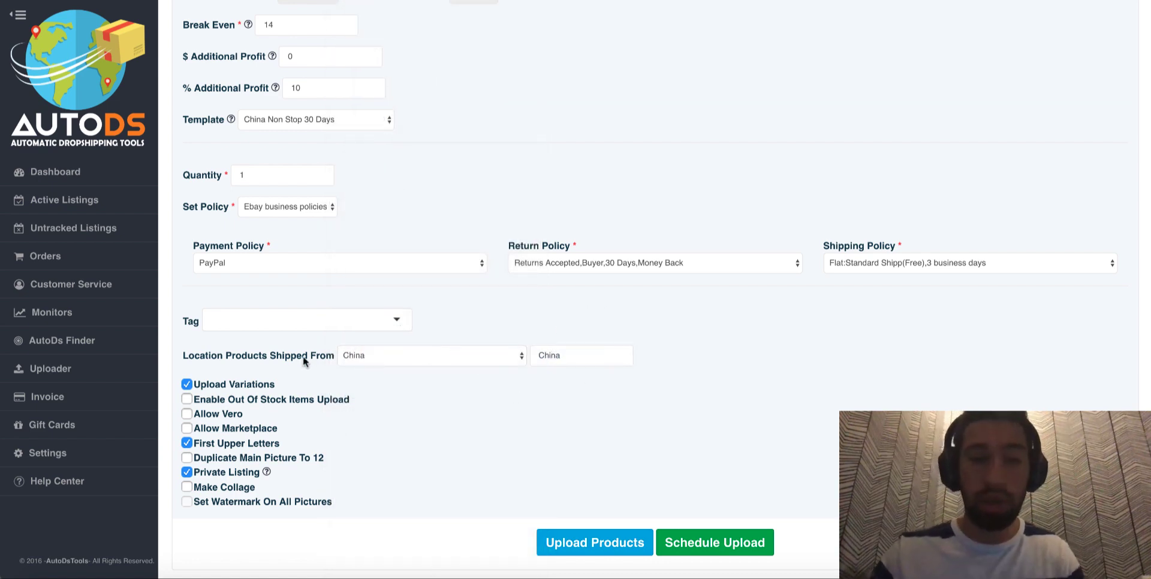
{"action": "left_click_drag", "start_coordinate": [279, 381], "coordinate": [192, 382]}
{"action": "left_click", "coordinate": [301, 384]}
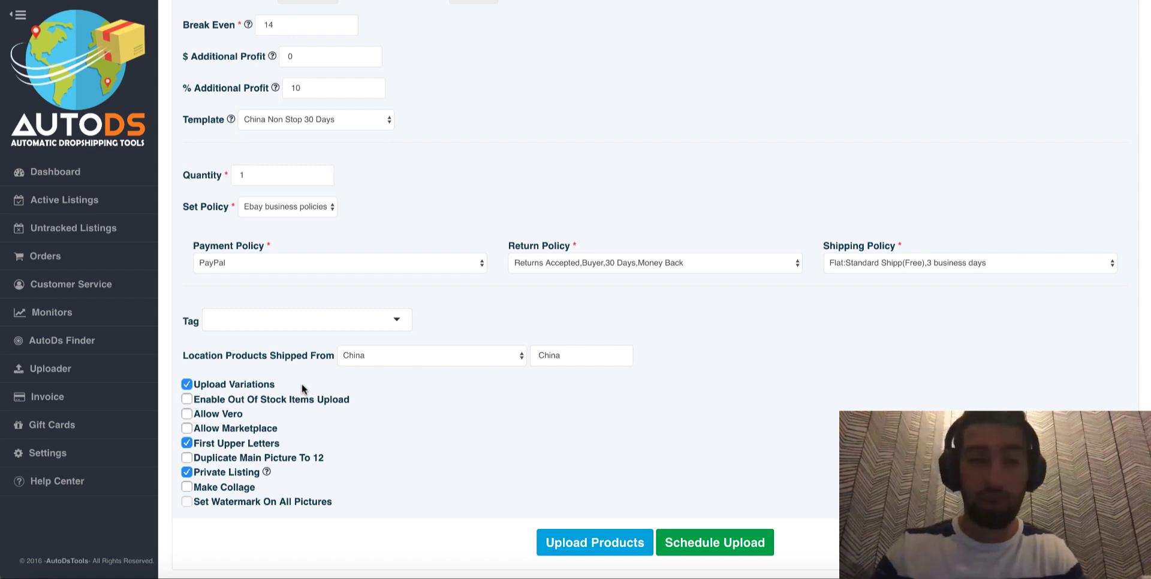
Schedule the bulk upload for November 7, 2018
{"action": "left_click_drag", "start_coordinate": [301, 384], "coordinate": [195, 384]}
{"action": "left_click_drag", "start_coordinate": [313, 380], "coordinate": [193, 382]}
{"action": "left_click", "coordinate": [542, 418]}
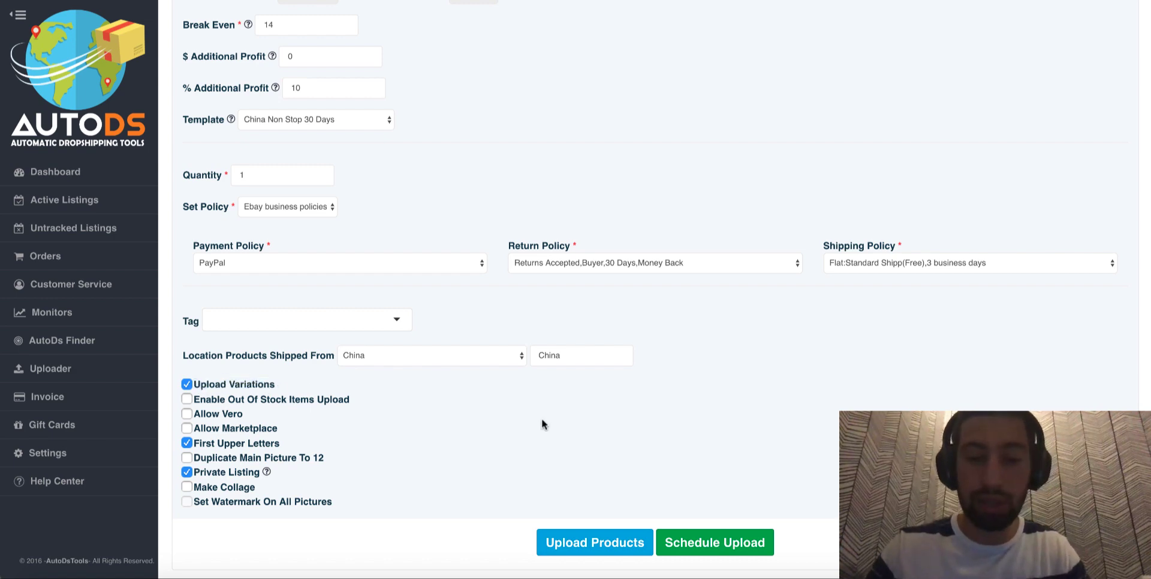
{"action": "left_click", "coordinate": [703, 542]}
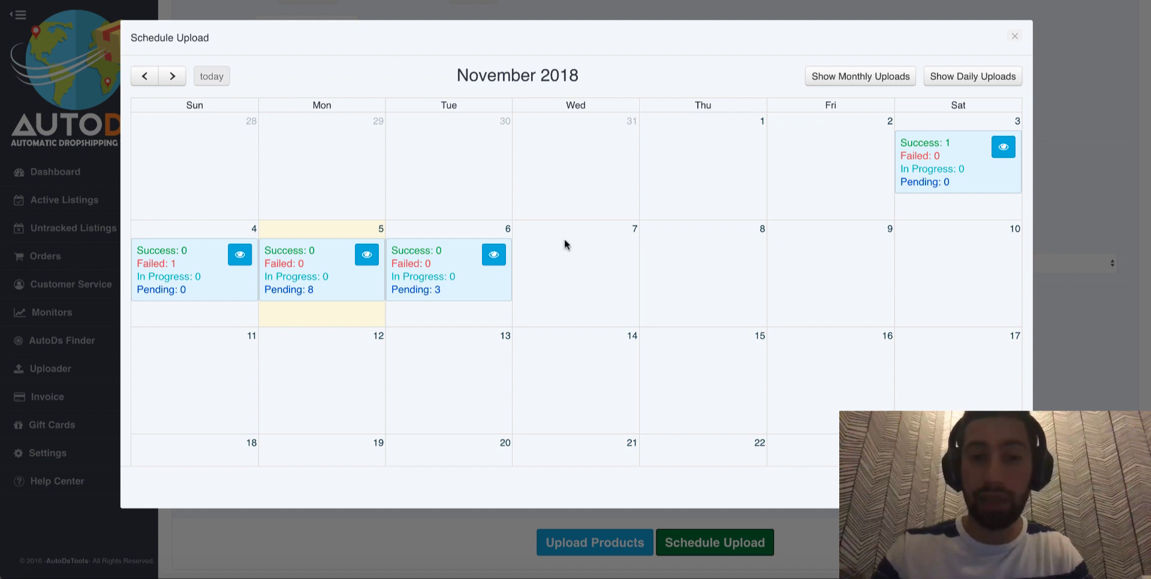
{"action": "left_click", "coordinate": [563, 240]}
Set the upload start time to 15:00 with a 1-minute sleep between products
{"action": "scroll", "coordinate": [301, 293], "scroll_direction": "down", "scroll_amount": 2}
{"action": "scroll", "coordinate": [301, 293], "scroll_direction": "down", "scroll_amount": 7}
{"action": "scroll", "coordinate": [169, 197], "scroll_direction": "down", "scroll_amount": 1}
{"action": "left_click", "coordinate": [435, 283]}
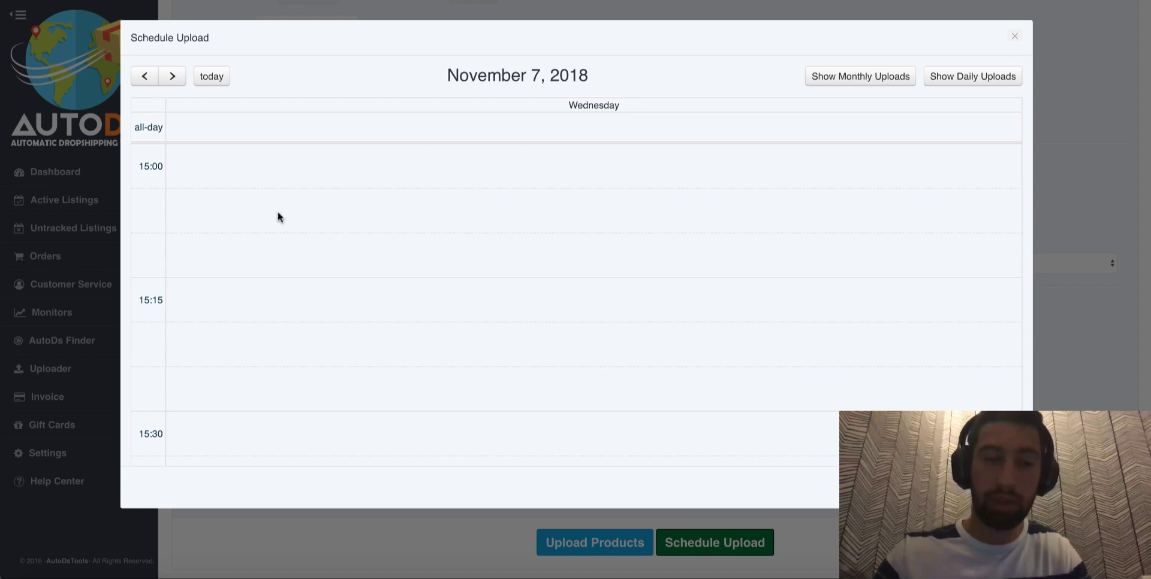
{"action": "left_click", "coordinate": [270, 170]}
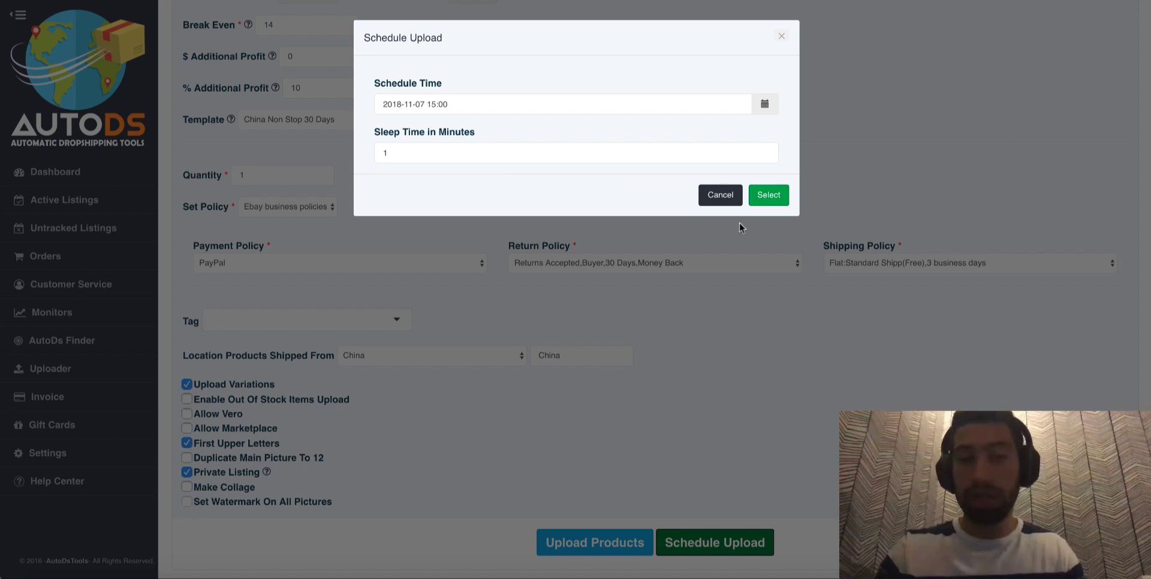
{"action": "left_click", "coordinate": [728, 203]}
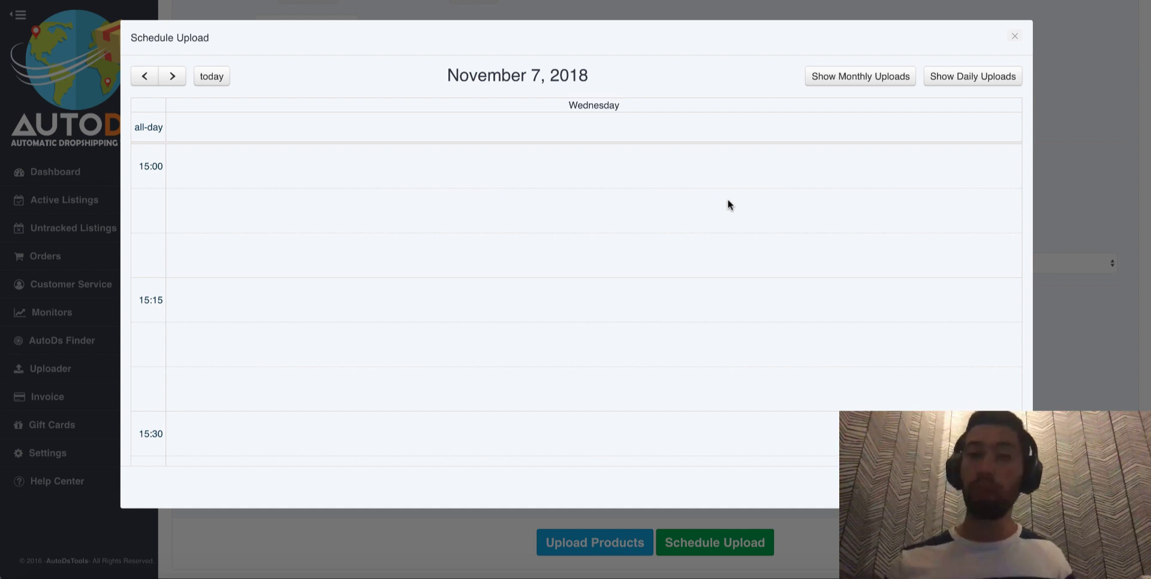
Close the Schedule Upload calendar to return to the bulk upload settings form
{"action": "left_click", "coordinate": [707, 11]}
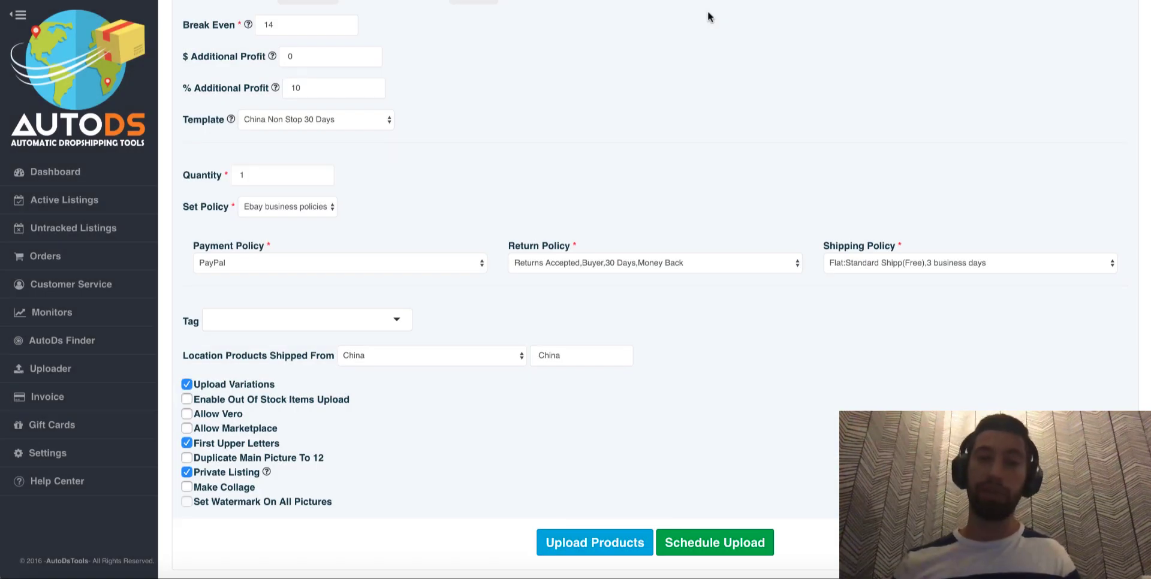